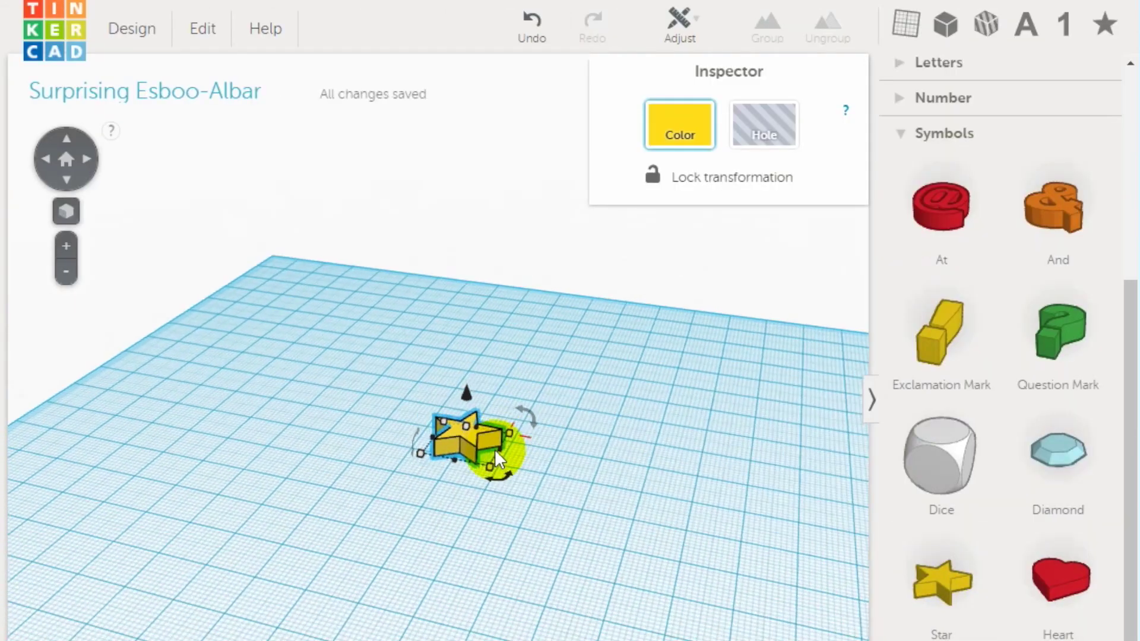
pyautogui.scroll(2, 461, 465)
# Enlarge the yellow star to roughly 67 mm across and shift it up and left
pyautogui.moveTo(512, 473); pyautogui.dragTo(516, 577)
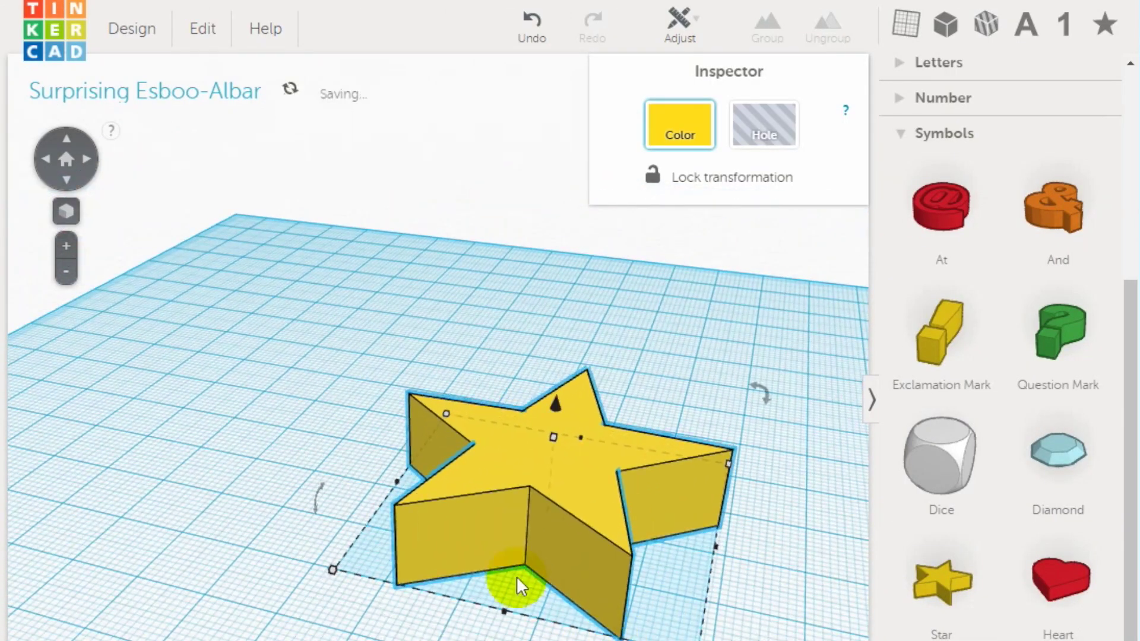
pyautogui.scroll(-2, 554, 535)
pyautogui.moveTo(564, 547); pyautogui.dragTo(588, 592)
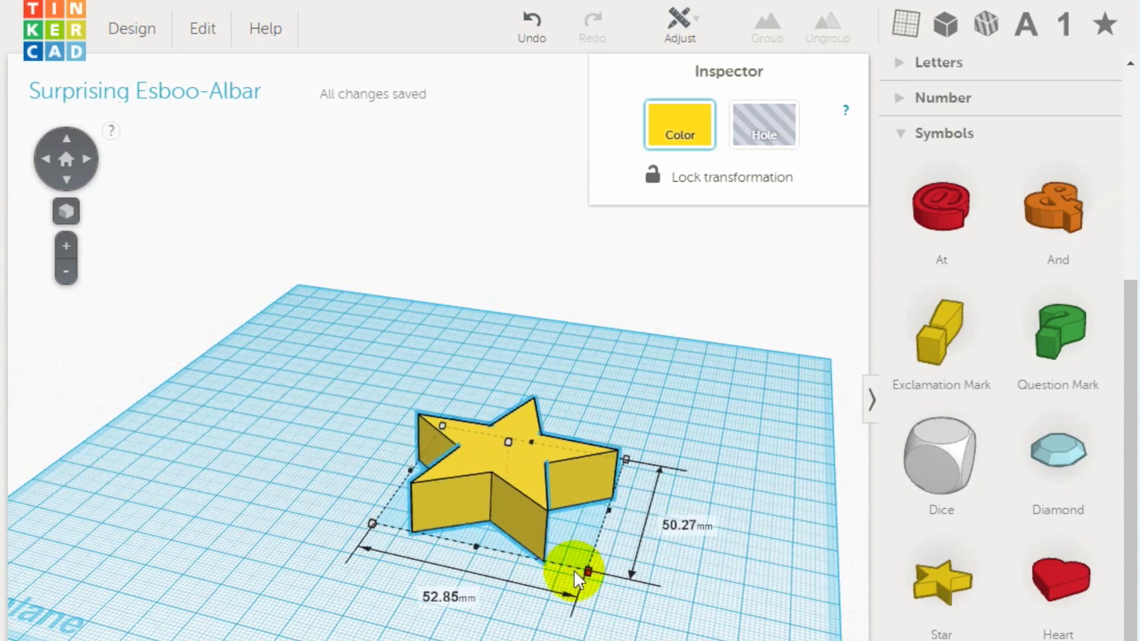
pyautogui.moveTo(580, 570); pyautogui.dragTo(476, 485, button='right')
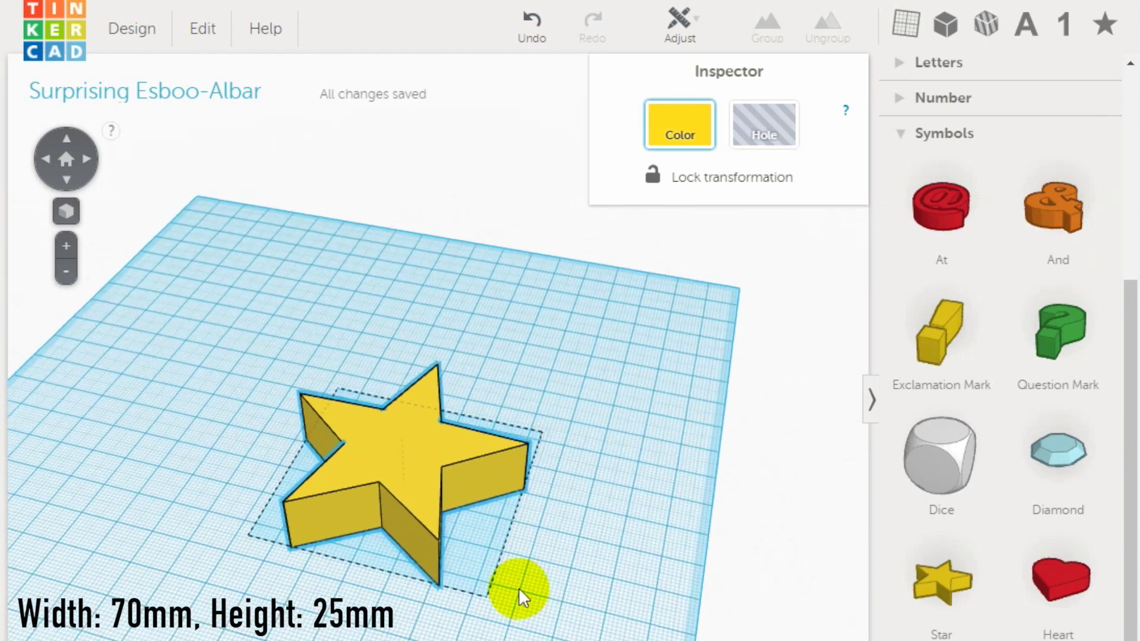
pyautogui.moveTo(396, 454); pyautogui.dragTo(355, 400)
pyautogui.moveTo(442, 535); pyautogui.dragTo(475, 579)
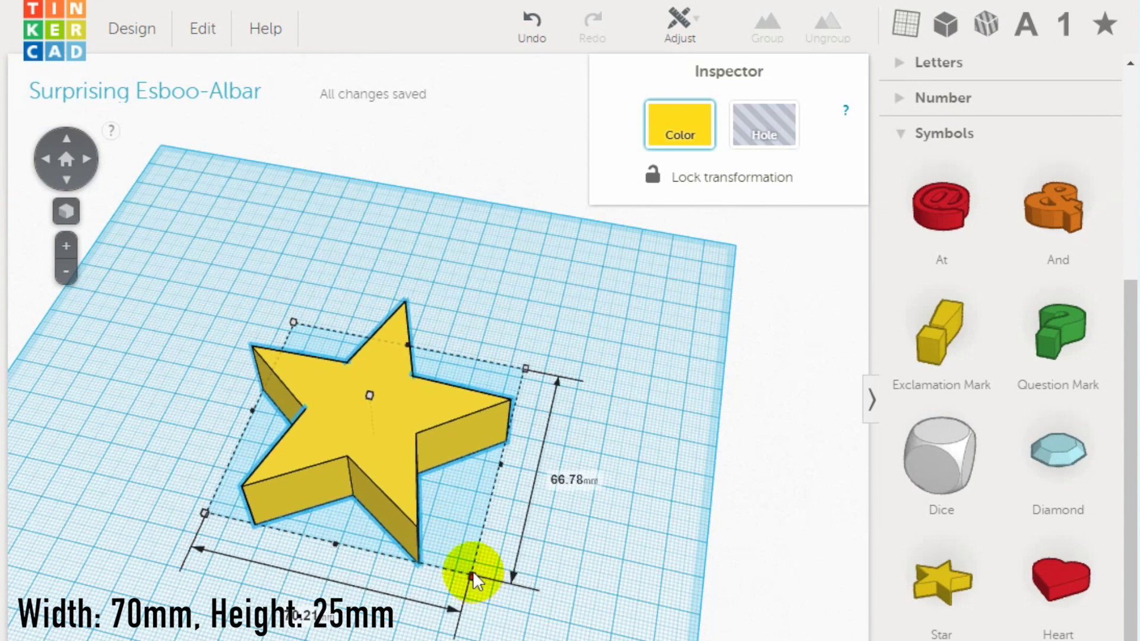
pyautogui.moveTo(475, 575); pyautogui.dragTo(471, 570)
# Raise the star's height to 24 mm from a low side view
pyautogui.click(501, 631)
pyautogui.moveTo(502, 631); pyautogui.dragTo(557, 459, button='right')
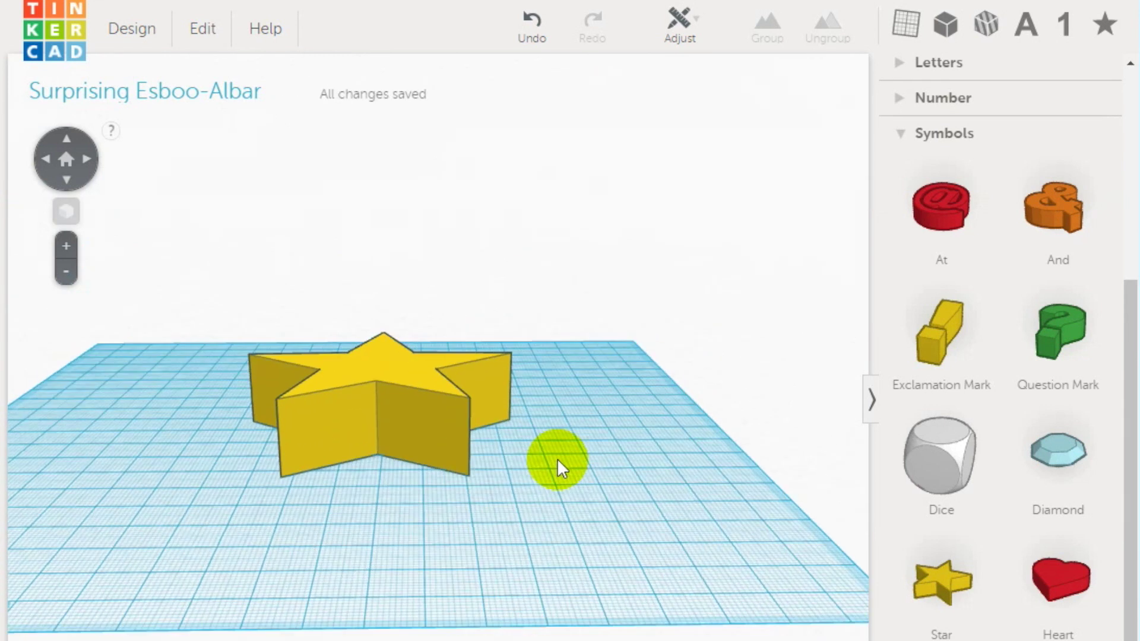
pyautogui.click(378, 343)
pyautogui.moveTo(378, 343)
pyautogui.mouseDown()
pyautogui.moveTo(378, 357)
pyautogui.moveTo(373, 336)
pyautogui.mouseUp()
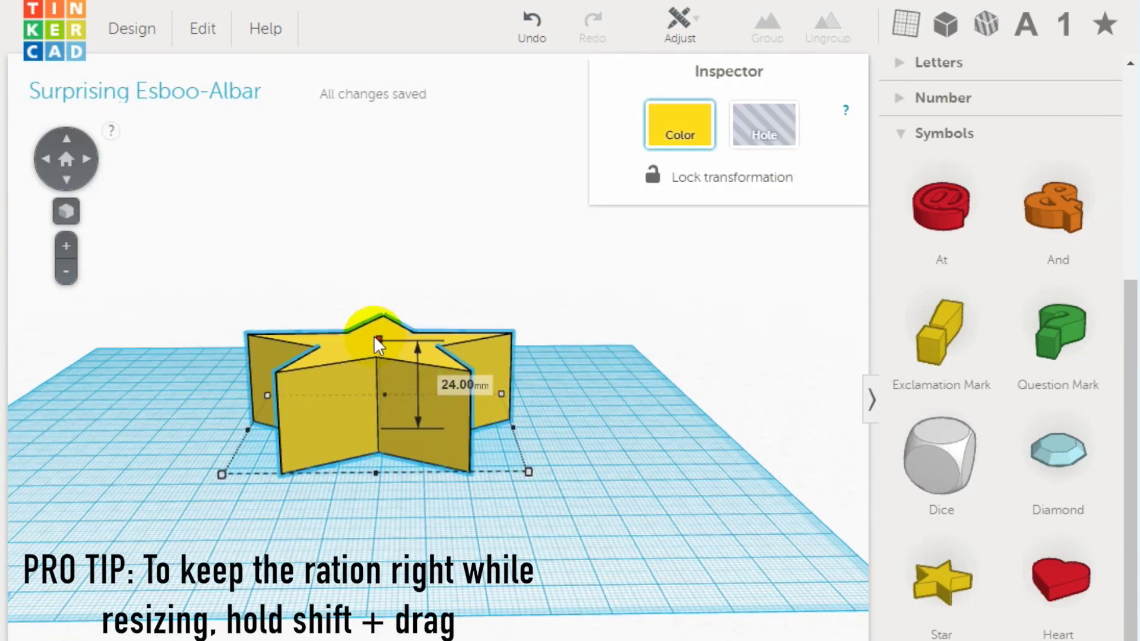
pyautogui.click(602, 400)
pyautogui.moveTo(602, 400); pyautogui.dragTo(540, 572, button='right')
pyautogui.scroll(3, 895, 308)
# Place a cylinder hole inside the star, sized 45 mm tall and 23 mm wide
pyautogui.click(895, 307)
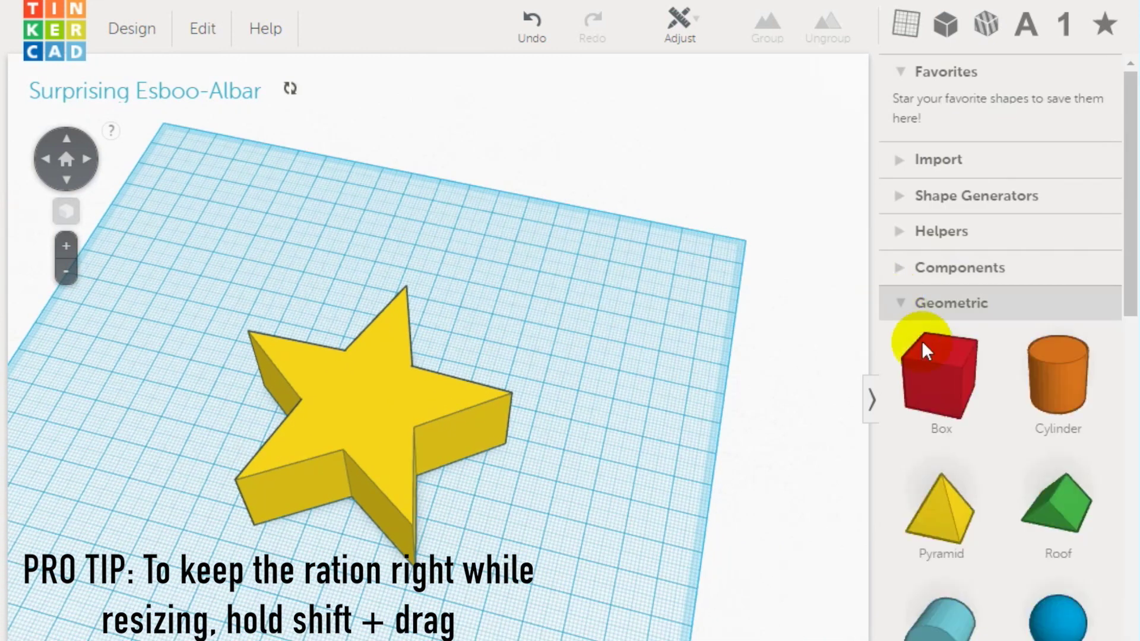
pyautogui.moveTo(1042, 391); pyautogui.dragTo(546, 504)
pyautogui.click(755, 124)
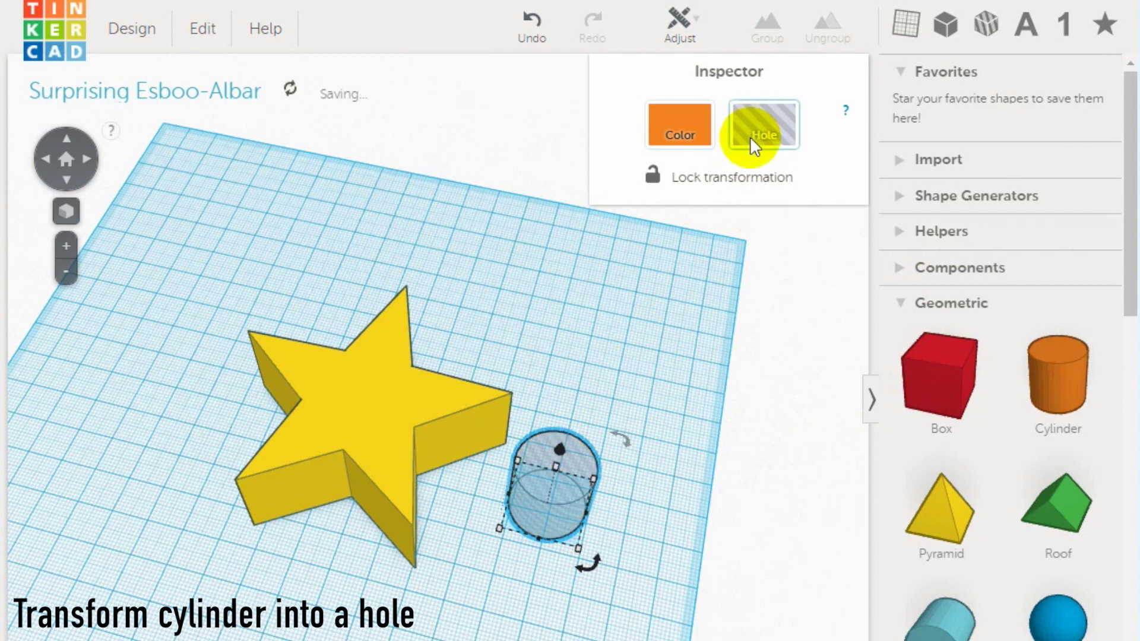
pyautogui.moveTo(552, 510)
pyautogui.mouseDown()
pyautogui.moveTo(388, 429)
pyautogui.moveTo(342, 439)
pyautogui.mouseUp()
pyautogui.moveTo(343, 439); pyautogui.dragTo(402, 442, button='right')
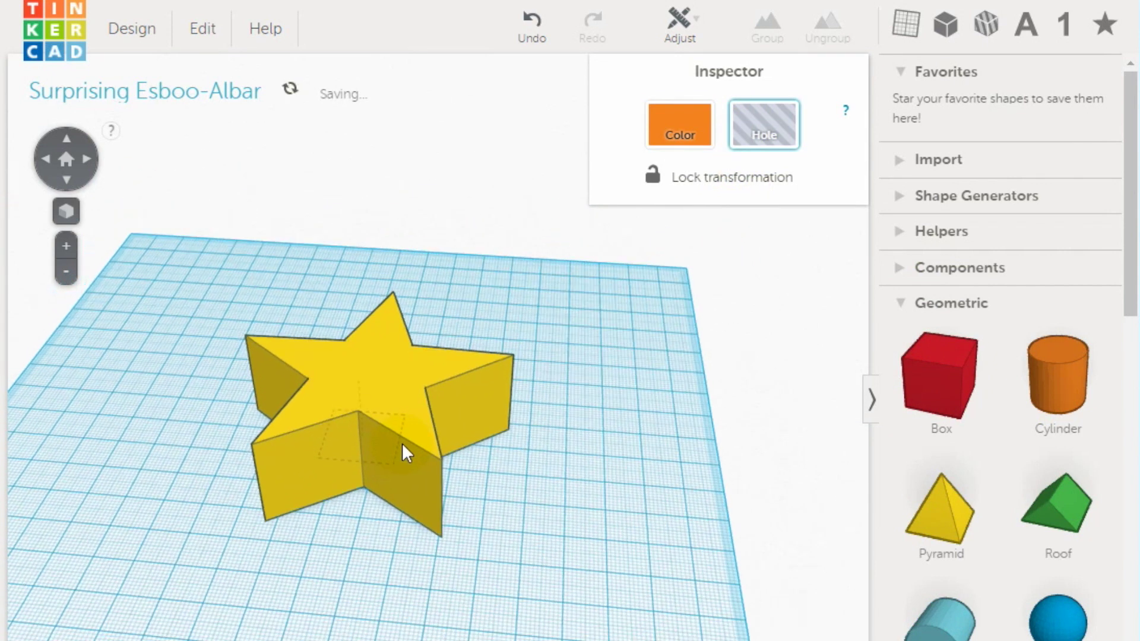
pyautogui.moveTo(361, 371); pyautogui.dragTo(354, 283)
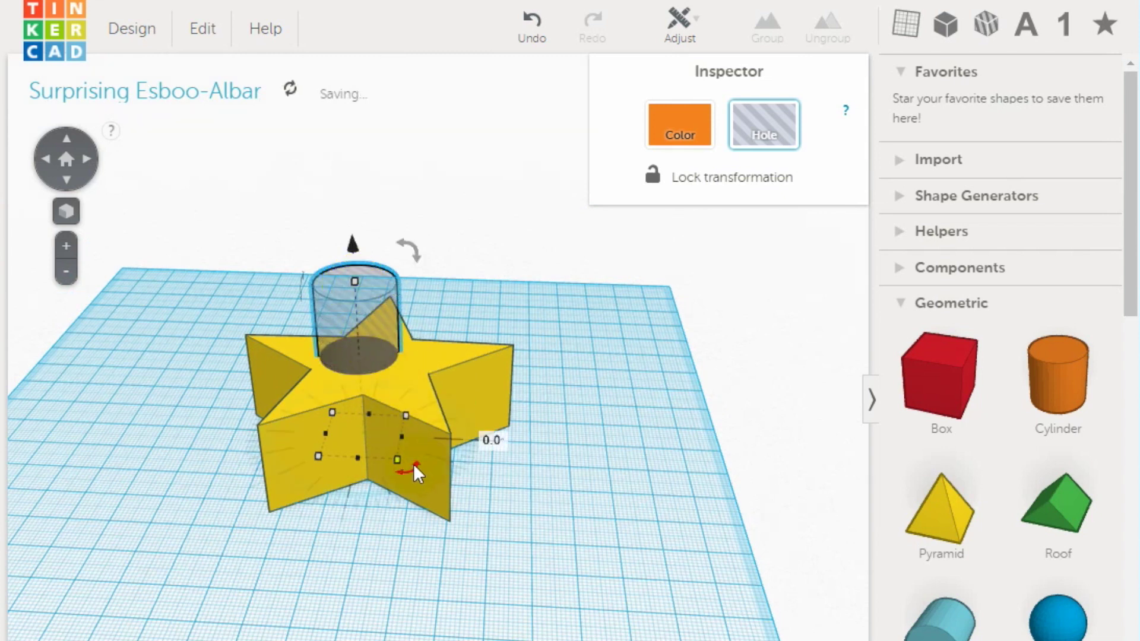
pyautogui.moveTo(400, 461); pyautogui.dragTo(407, 475)
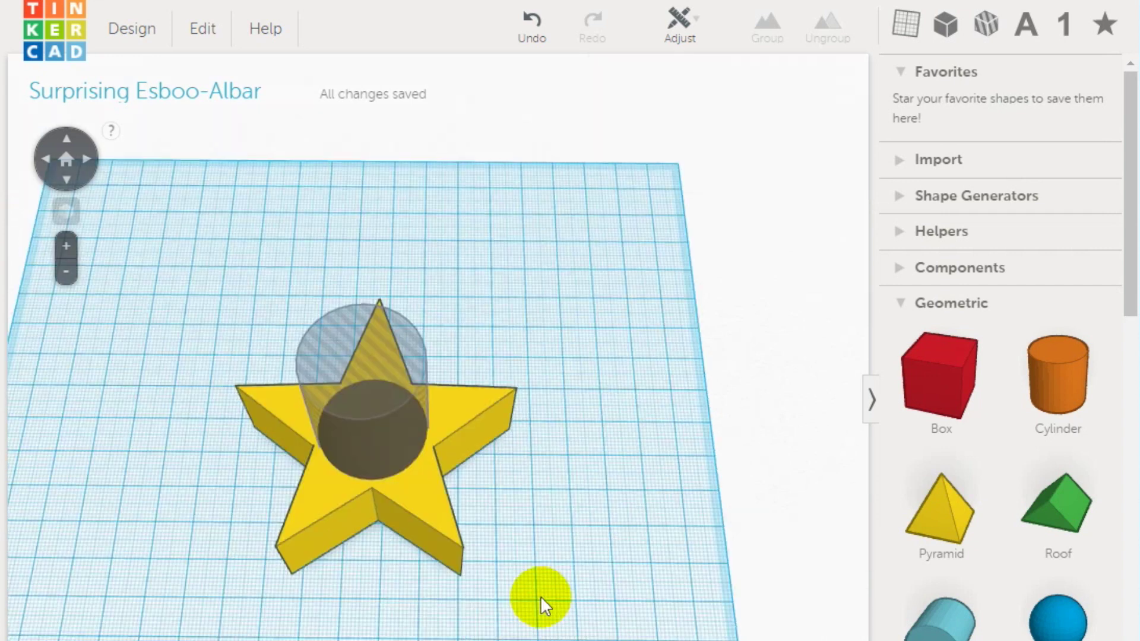
# Align the hole to the centre of the star
pyautogui.moveTo(534, 598); pyautogui.dragTo(352, 384)
pyautogui.click(680, 27)
pyautogui.click(677, 65)
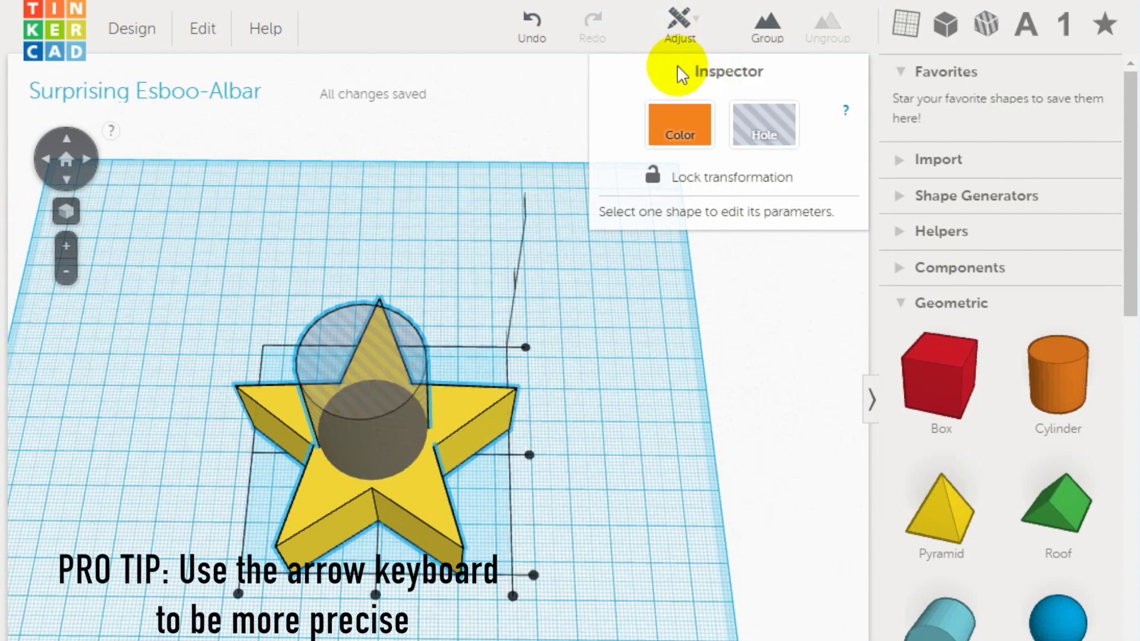
pyautogui.click(529, 454)
# Lift the hole 3 mm off the workplane, then select both shapes
pyautogui.moveTo(395, 594)
pyautogui.mouseDown(button='right')
pyautogui.moveTo(526, 452)
pyautogui.moveTo(198, 580)
pyautogui.mouseUp(button='right')
pyautogui.click(372, 326)
pyautogui.press('Left')
pyautogui.press('Left')
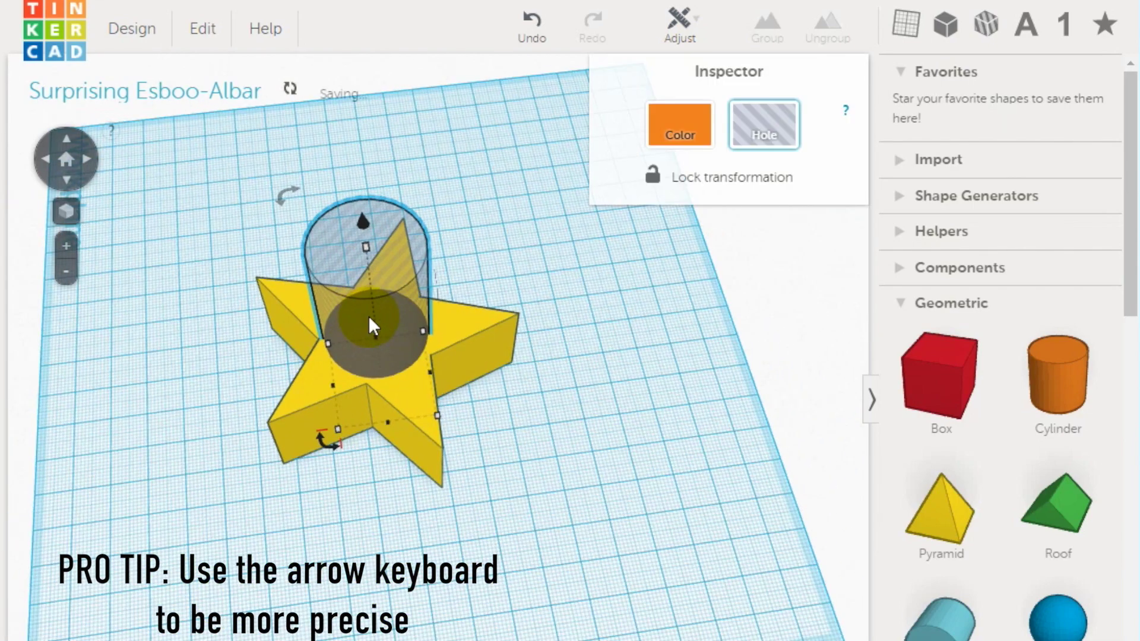
pyautogui.moveTo(372, 325)
pyautogui.mouseDown(button='right')
pyautogui.moveTo(267, 444)
pyautogui.moveTo(570, 534)
pyautogui.moveTo(640, 491)
pyautogui.moveTo(456, 426)
pyautogui.moveTo(364, 257)
pyautogui.mouseUp(button='right')
pyautogui.moveTo(359, 183); pyautogui.dragTo(359, 170)
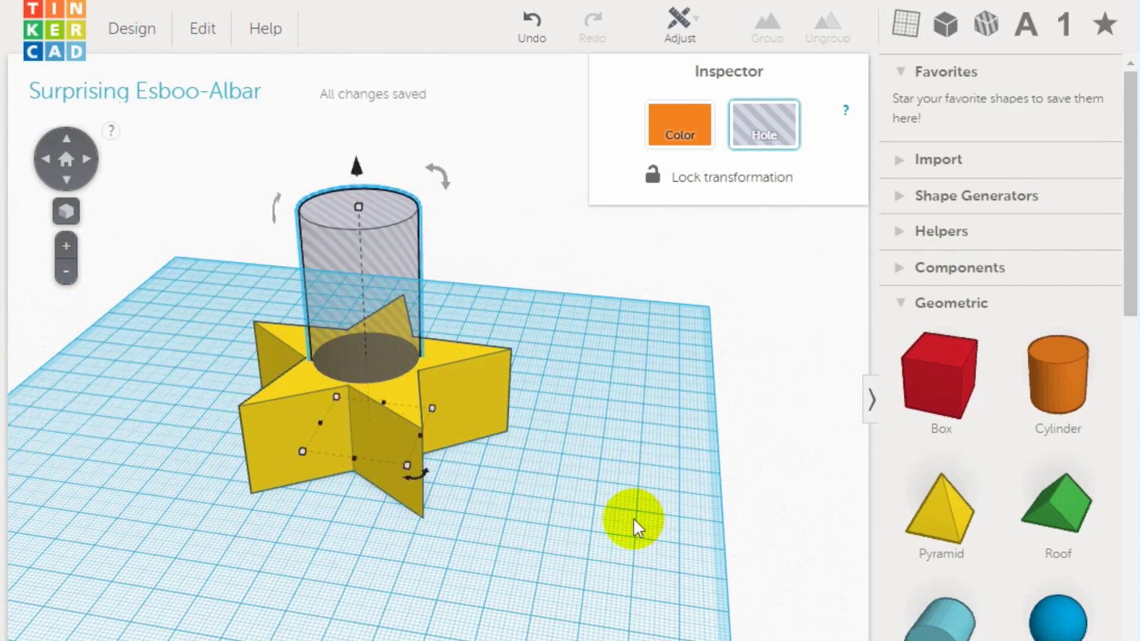
pyautogui.moveTo(534, 521); pyautogui.dragTo(357, 346)
# Group the star and cylinder hole into one star with a round recess
pyautogui.click(768, 25)
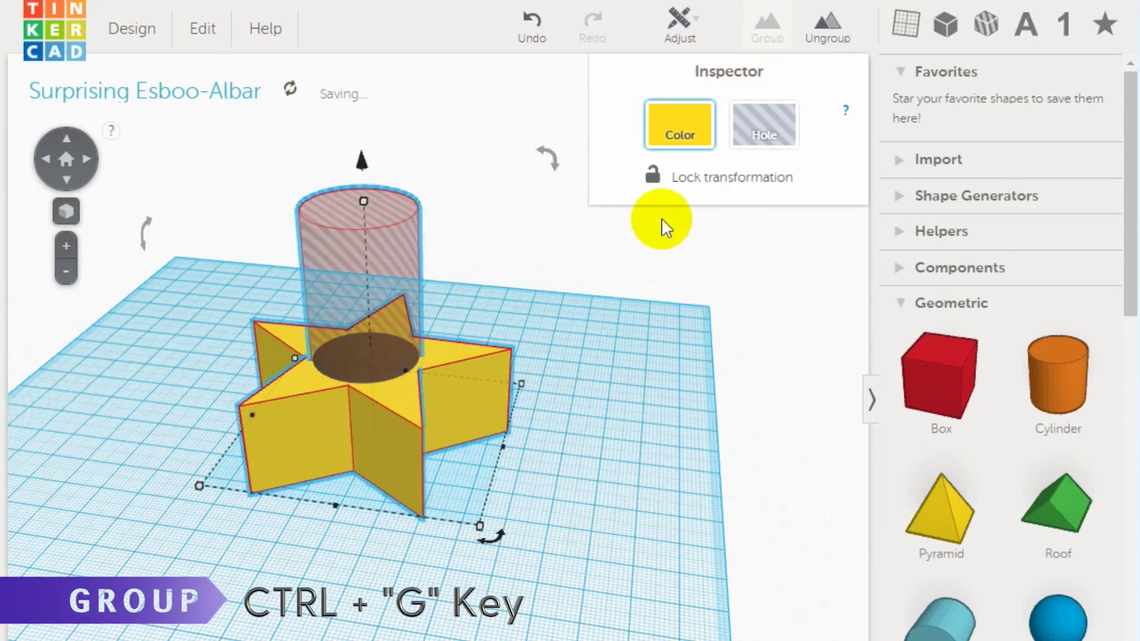
pyautogui.click(626, 311)
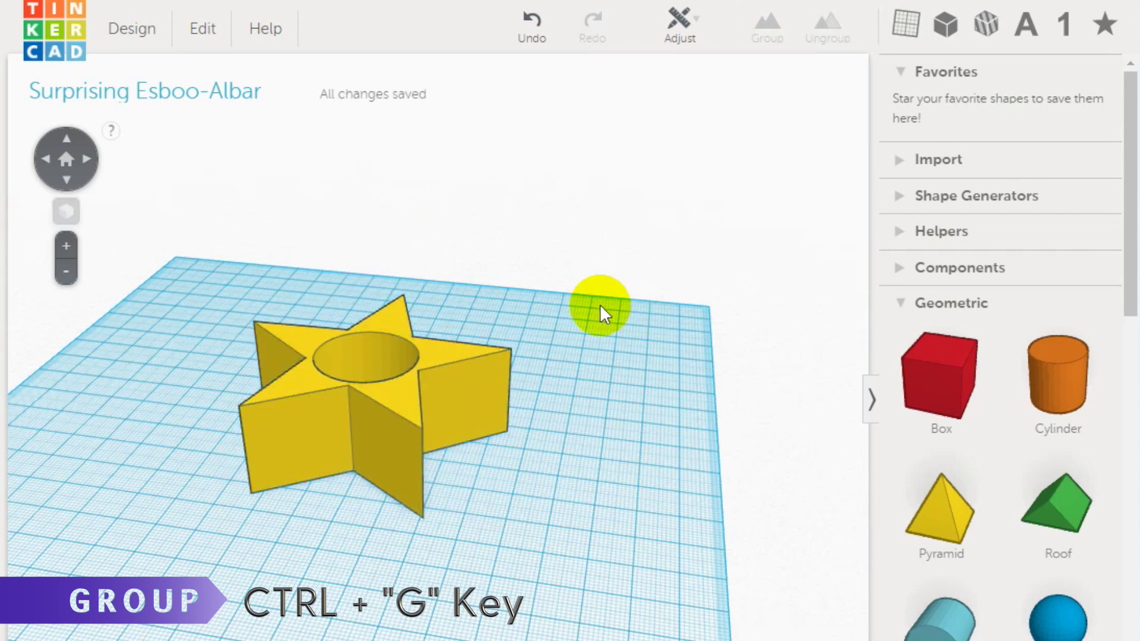
pyautogui.moveTo(599, 307); pyautogui.dragTo(621, 555, button='right')
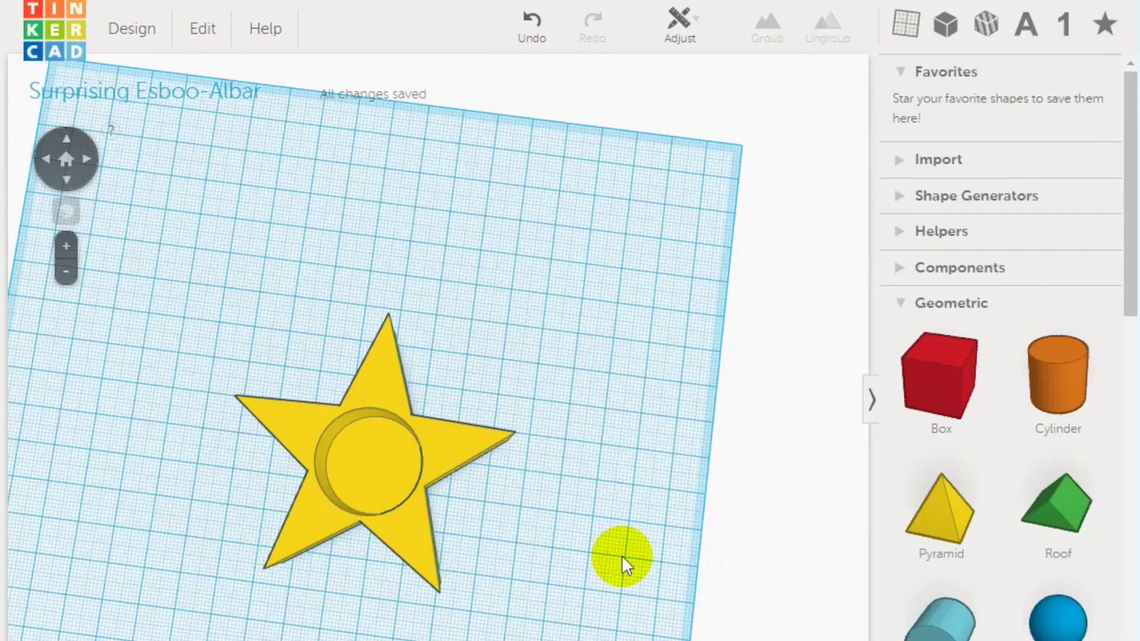
# Duplicate the star to the right, ungroup it and move the star off its hole
pyautogui.hotkey('ctrl', 'd')
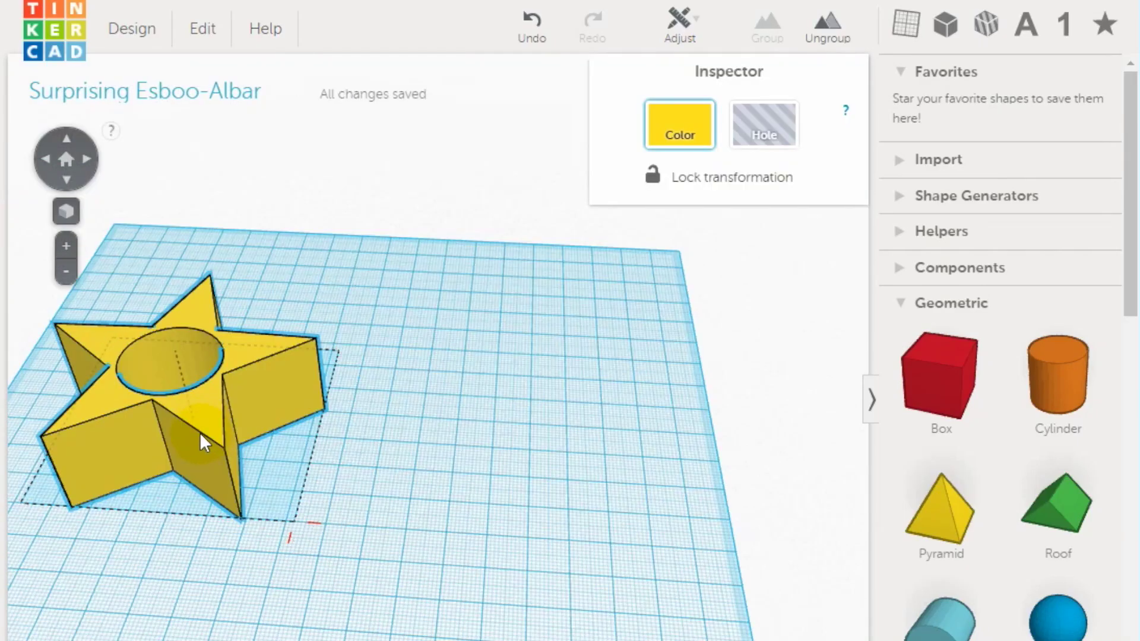
pyautogui.moveTo(199, 432); pyautogui.dragTo(580, 456)
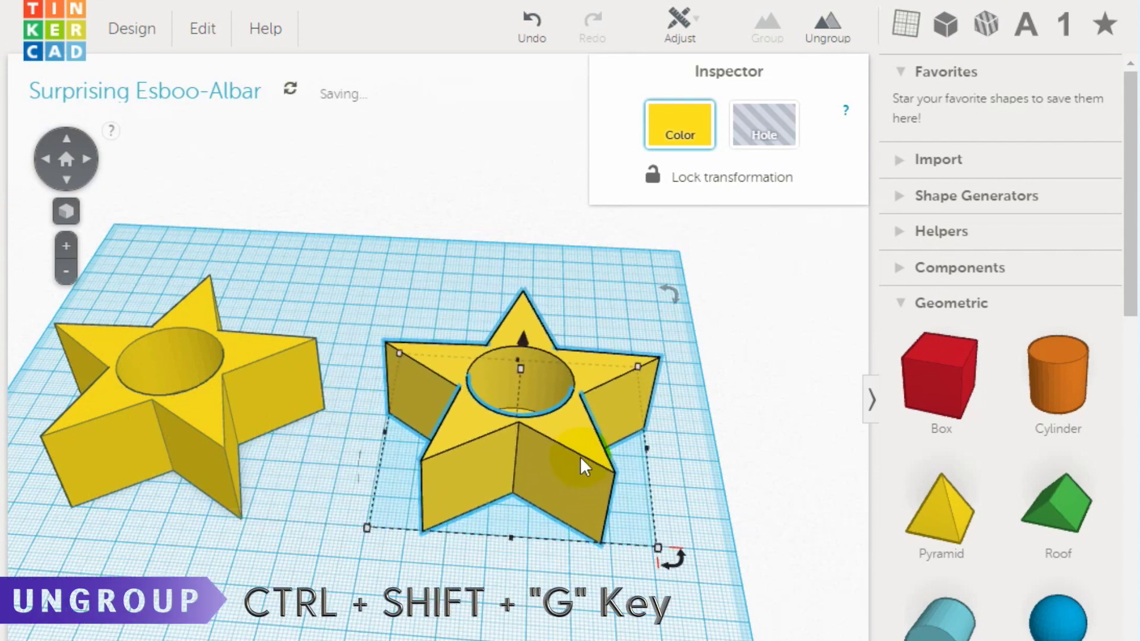
pyautogui.click(827, 25)
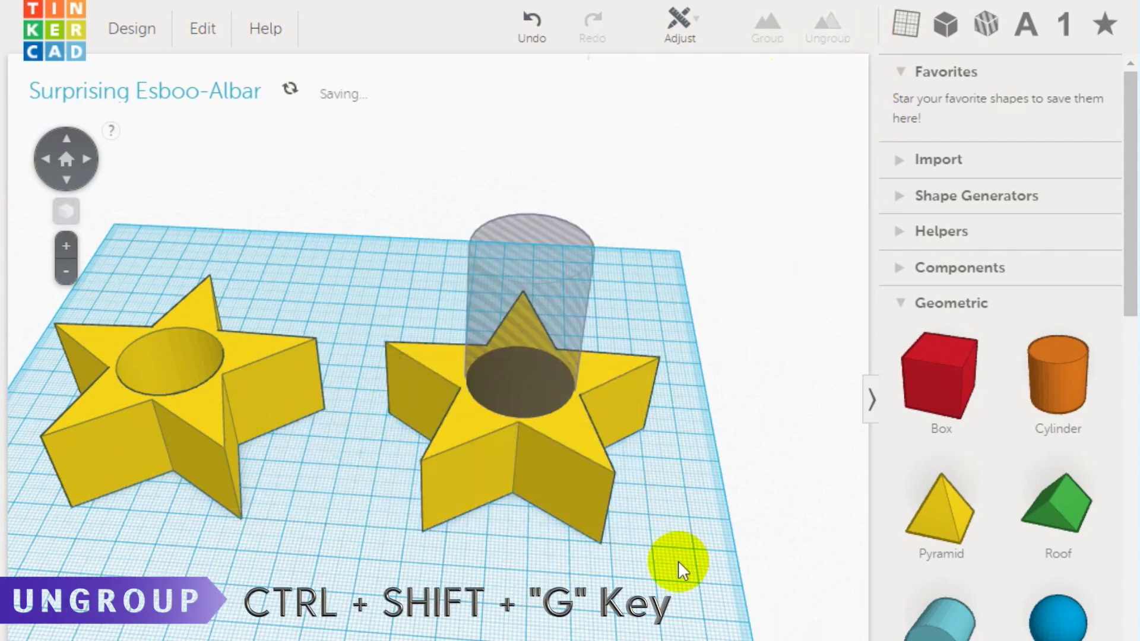
pyautogui.moveTo(576, 488); pyautogui.dragTo(653, 373)
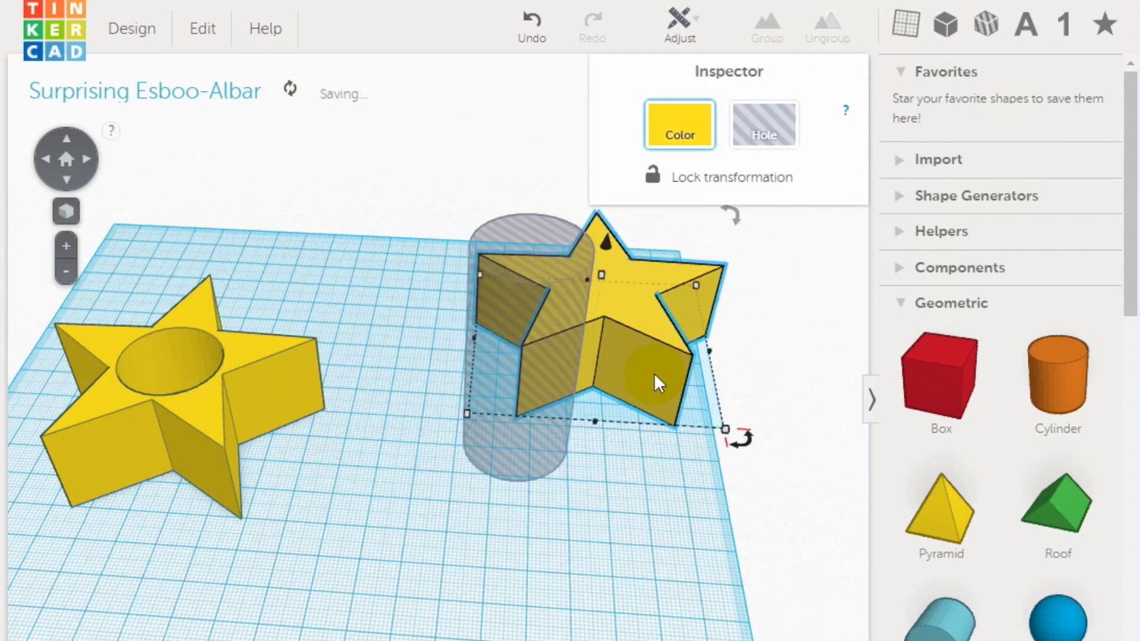
# Make the cylinder a solid yellow shape and cut it down to a 5 mm disc
pyautogui.click(503, 472)
pyautogui.click(687, 142)
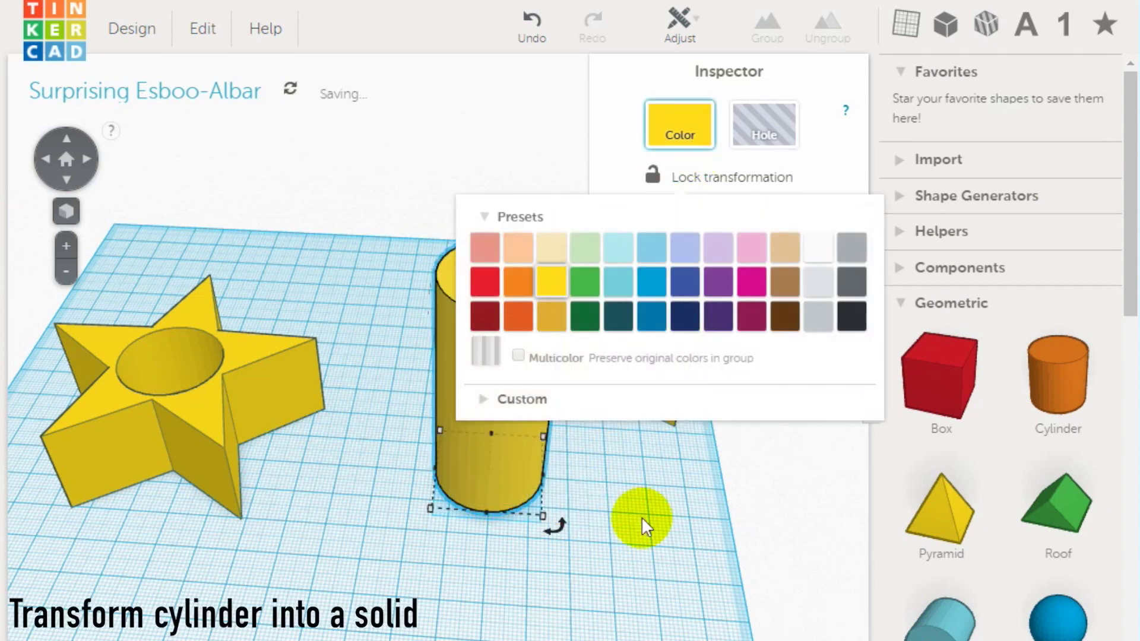
pyautogui.click(642, 517)
pyautogui.click(506, 474)
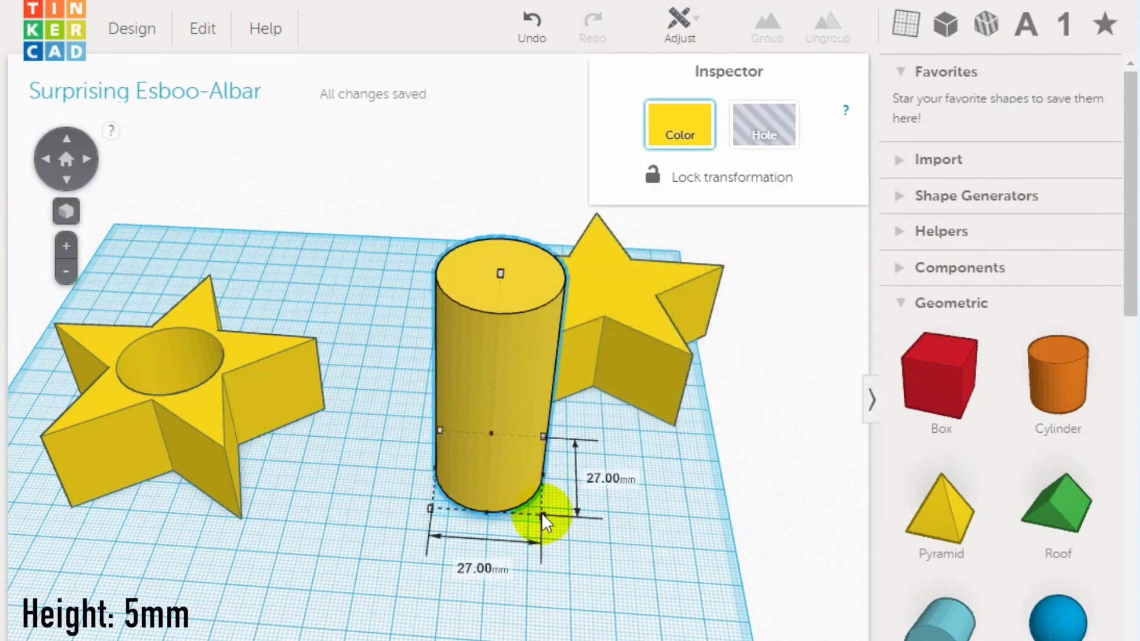
pyautogui.moveTo(545, 515); pyautogui.dragTo(542, 512)
pyautogui.moveTo(499, 282); pyautogui.dragTo(471, 450)
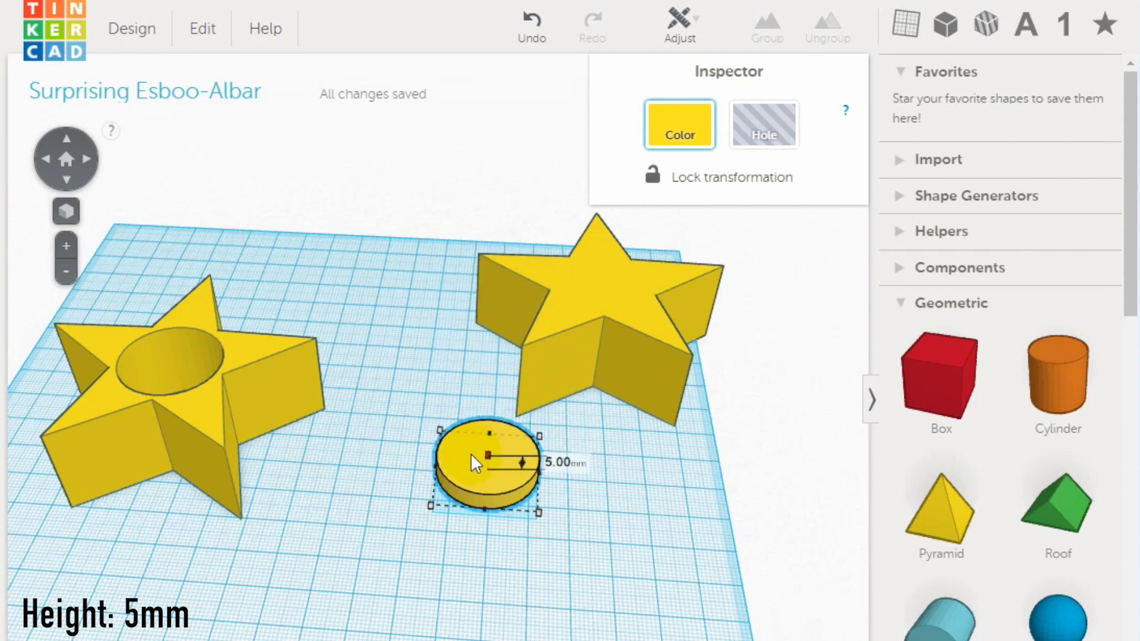
pyautogui.click(644, 434)
# Flatten the second star to 2 mm thick and lift it above the disc
pyautogui.click(622, 287)
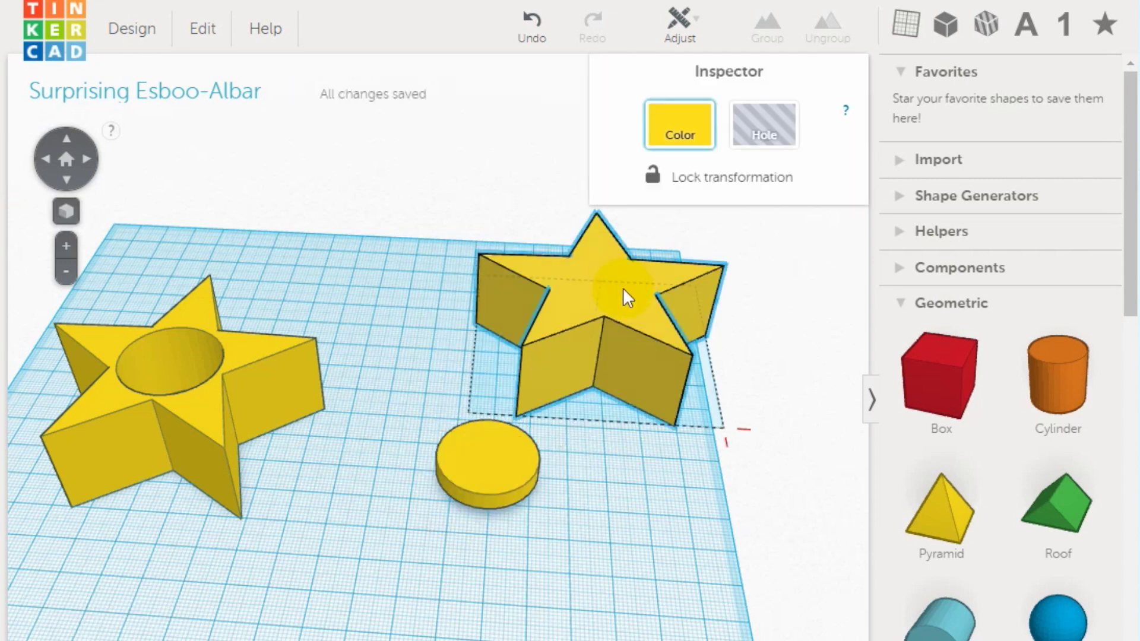
pyautogui.moveTo(602, 275); pyautogui.dragTo(501, 485)
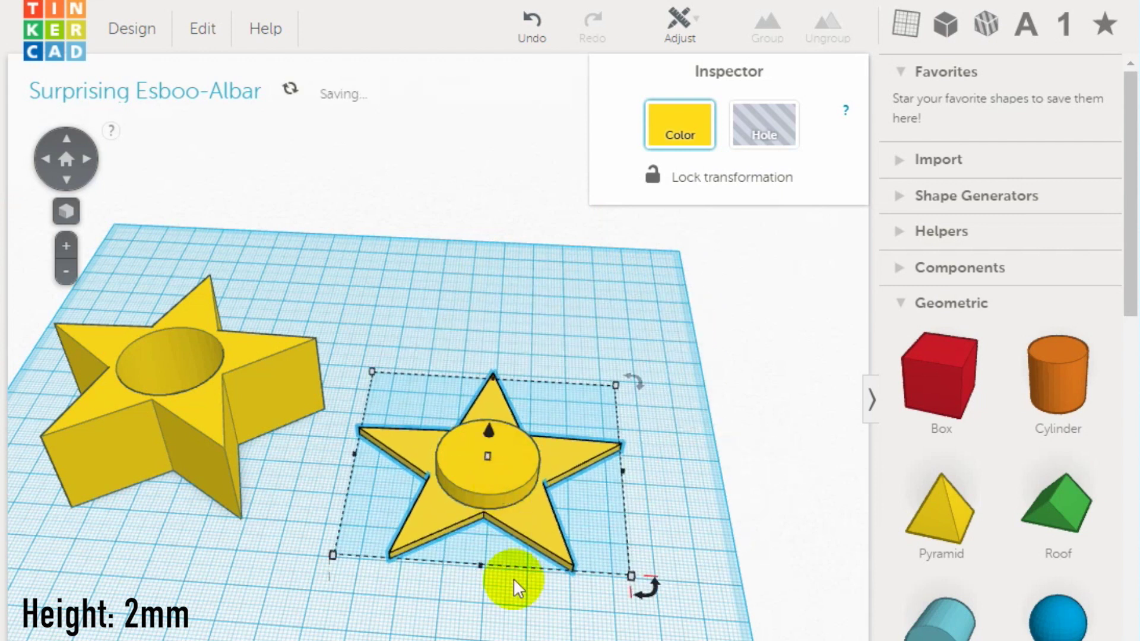
pyautogui.moveTo(508, 580); pyautogui.dragTo(425, 404, button='right')
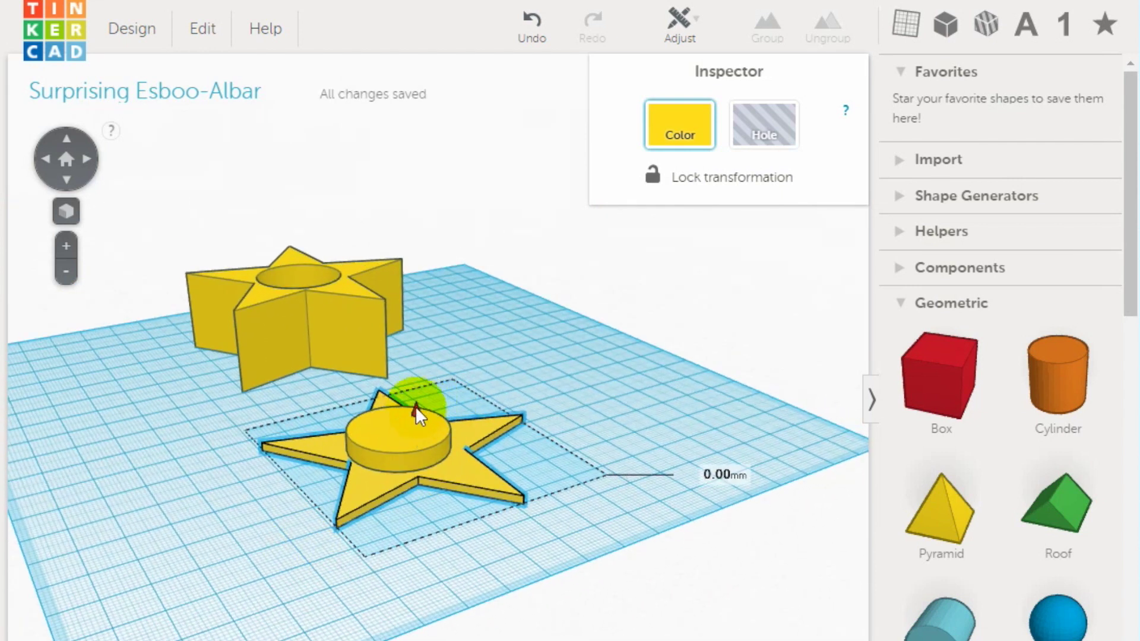
pyautogui.moveTo(415, 406); pyautogui.dragTo(412, 384)
# Select the flat star and disc together and group them into one lid
pyautogui.moveTo(470, 534); pyautogui.dragTo(413, 451)
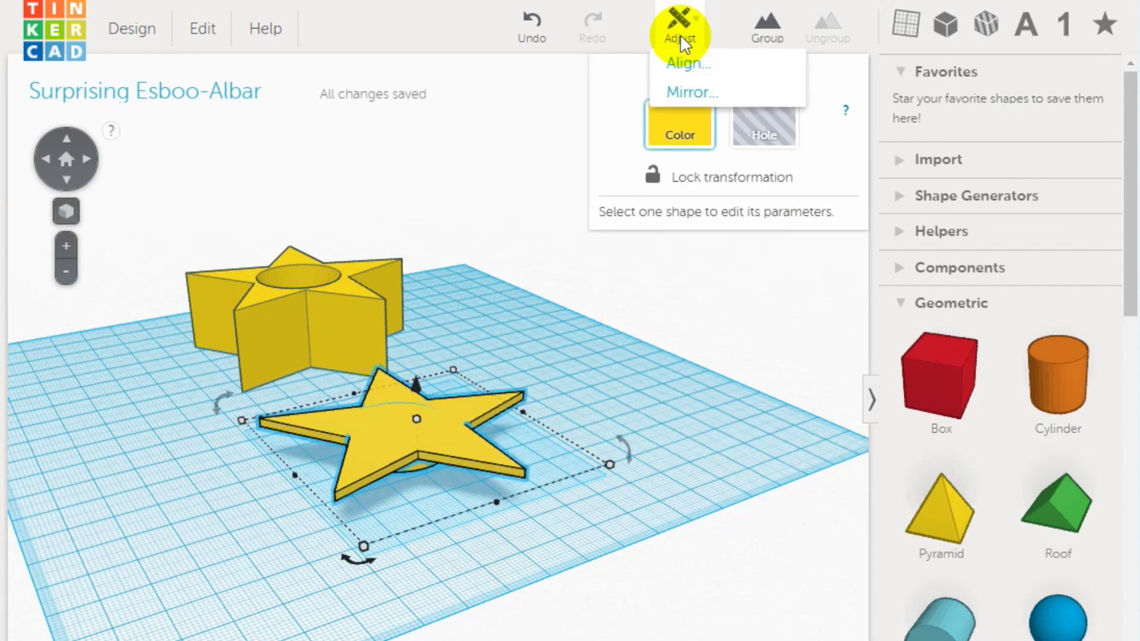
pyautogui.click(297, 590)
pyautogui.moveTo(302, 583); pyautogui.dragTo(355, 514, button='right')
pyautogui.click(362, 417)
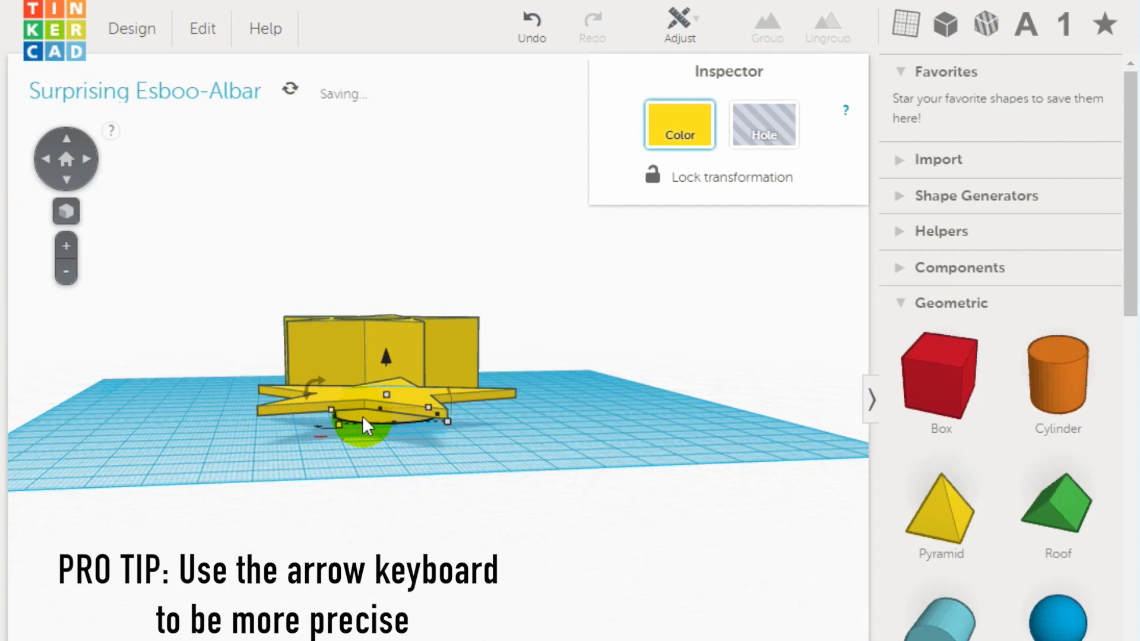
pyautogui.click(323, 453)
pyautogui.moveTo(323, 454)
pyautogui.mouseDown(button='right')
pyautogui.moveTo(398, 438)
pyautogui.moveTo(632, 461)
pyautogui.moveTo(684, 411)
pyautogui.moveTo(663, 628)
pyautogui.mouseUp(button='right')
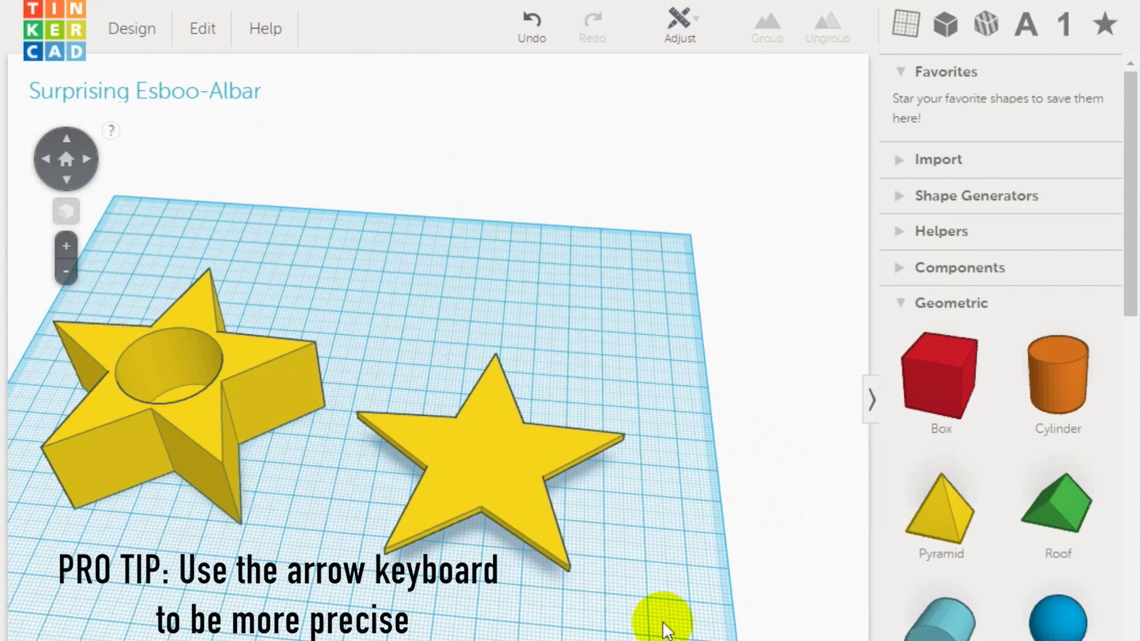
pyautogui.moveTo(498, 508); pyautogui.dragTo(486, 384)
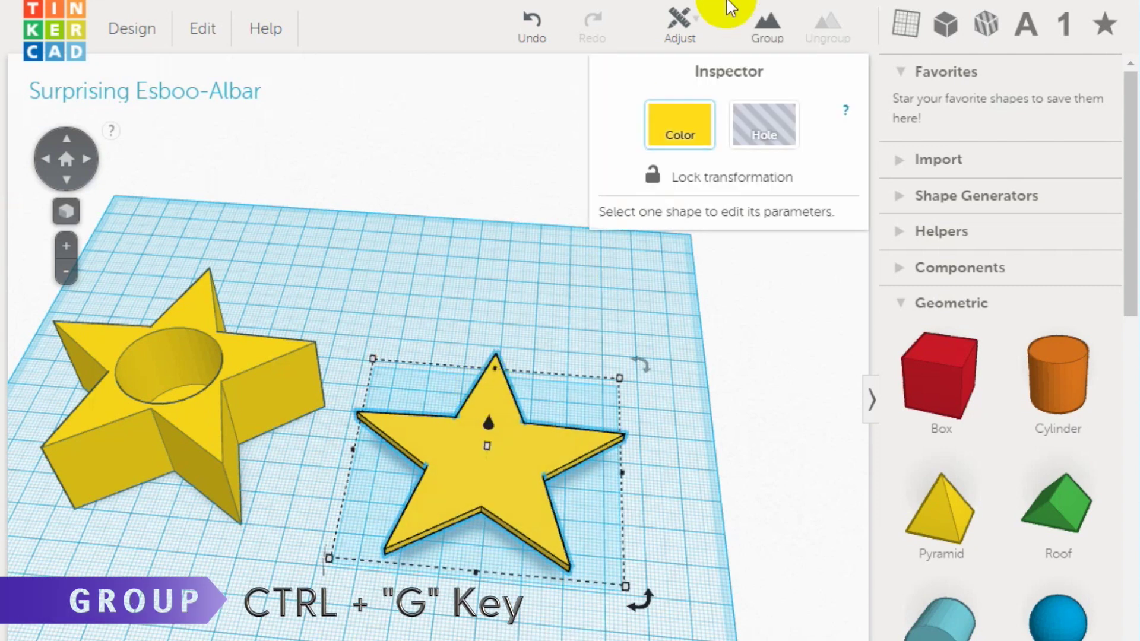
pyautogui.click(778, 20)
pyautogui.click(561, 298)
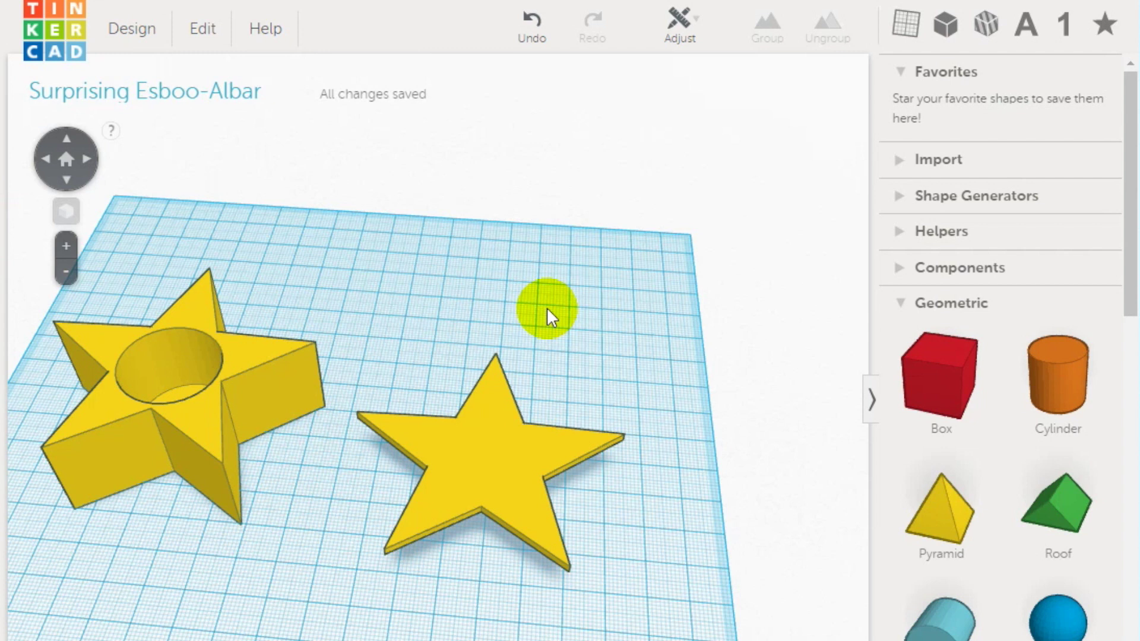
pyautogui.scroll(-1, 547, 308)
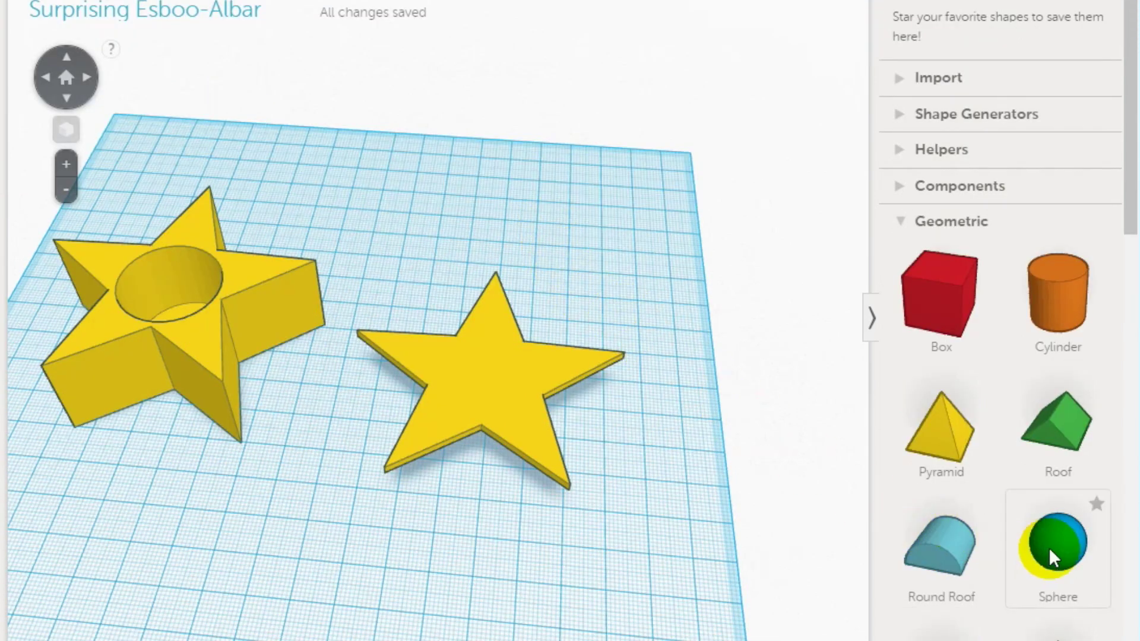
# Add a sphere, shrink it to 10 mm, and raise it onto the lid's centre
pyautogui.moveTo(1048, 548); pyautogui.dragTo(629, 521)
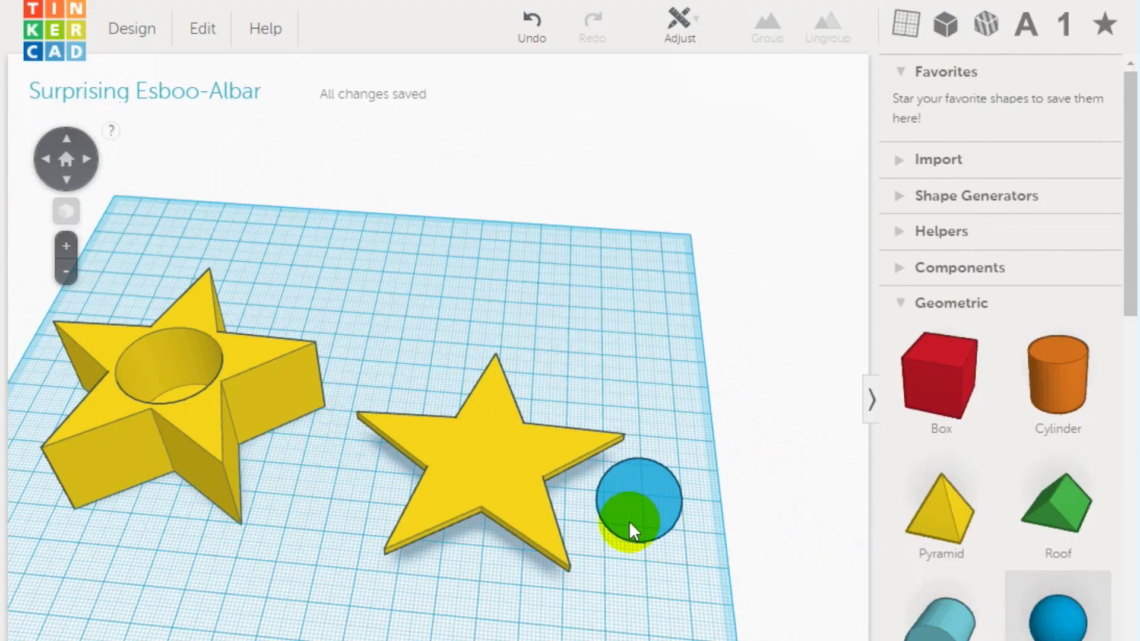
pyautogui.click(628, 521)
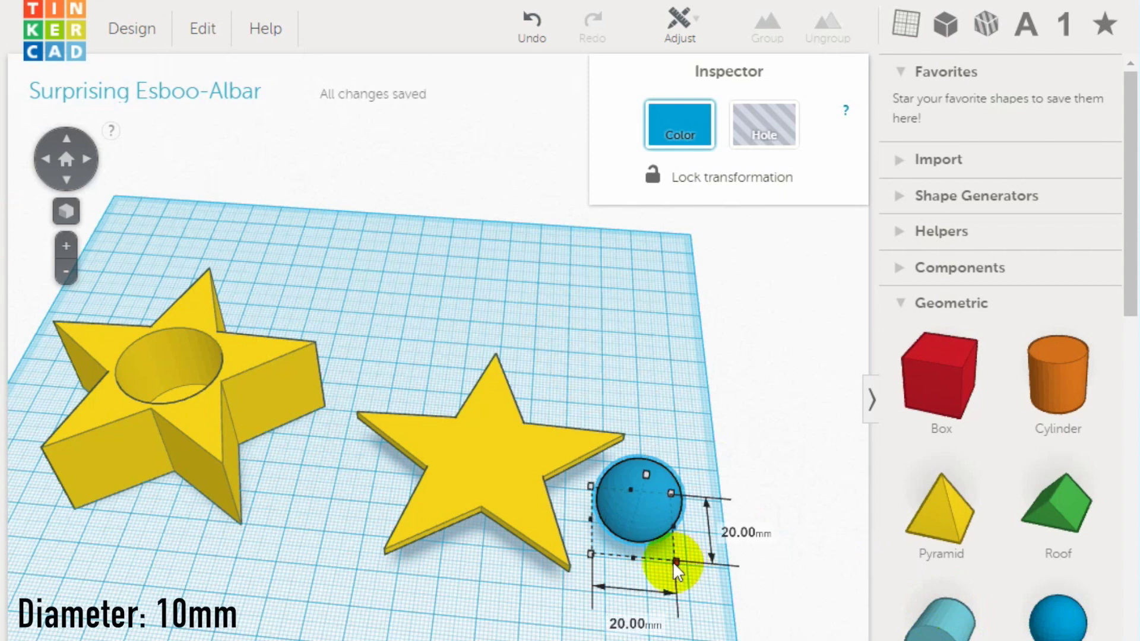
pyautogui.moveTo(672, 562); pyautogui.dragTo(626, 524)
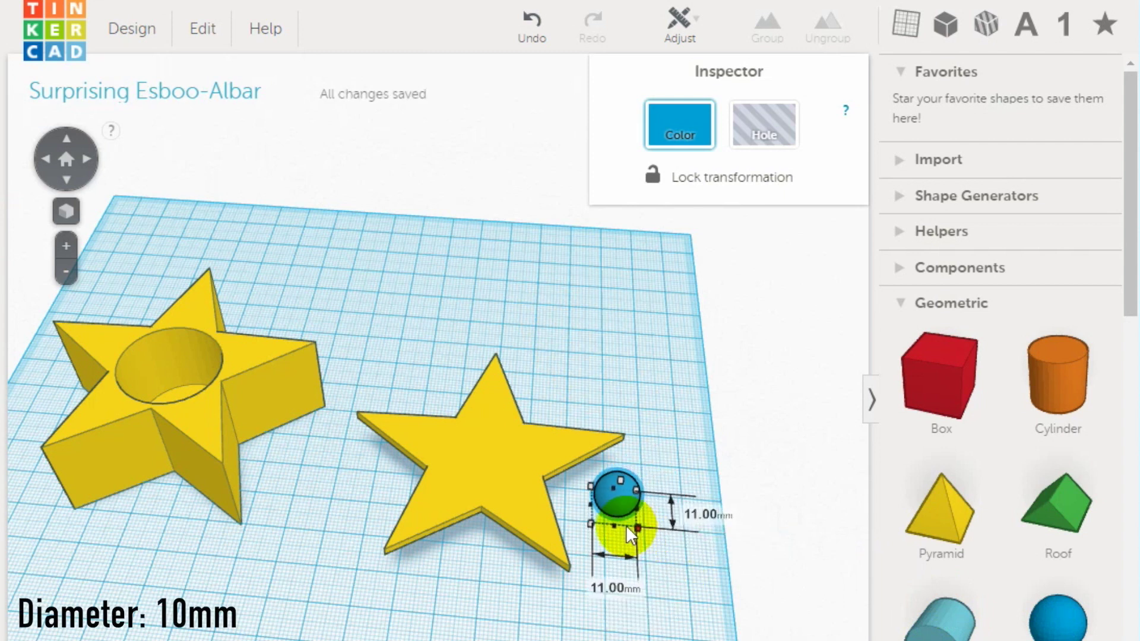
pyautogui.moveTo(626, 524); pyautogui.dragTo(484, 468)
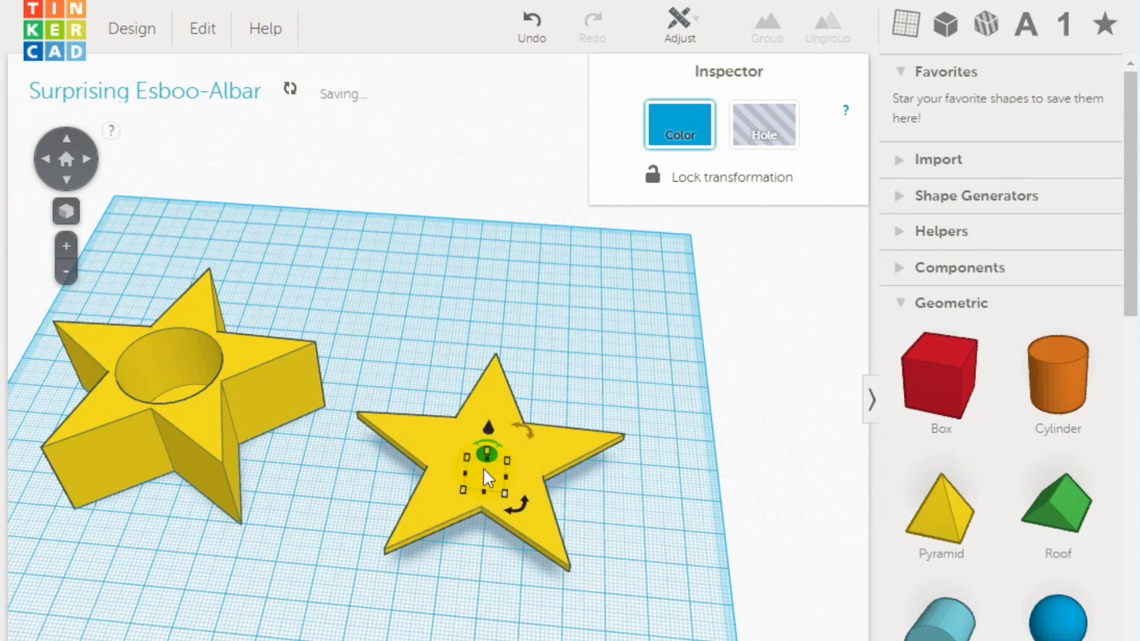
pyautogui.moveTo(484, 467); pyautogui.dragTo(420, 475, button='right')
pyautogui.moveTo(405, 391); pyautogui.dragTo(404, 360)
pyautogui.click(399, 547)
pyautogui.moveTo(400, 547); pyautogui.dragTo(649, 636, button='right')
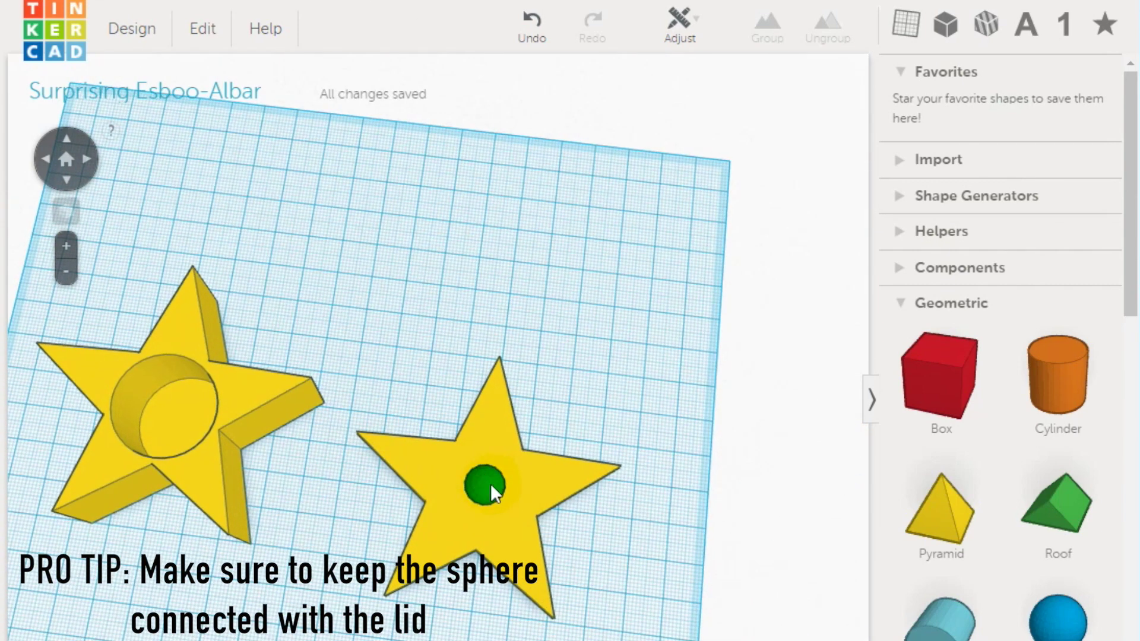
pyautogui.click(490, 483)
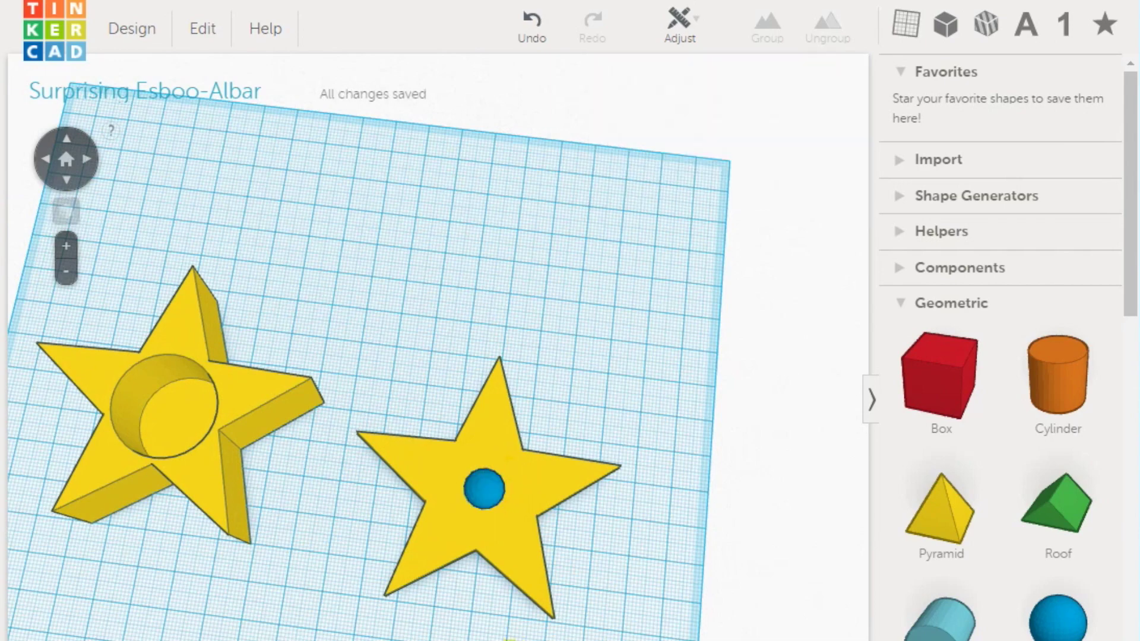